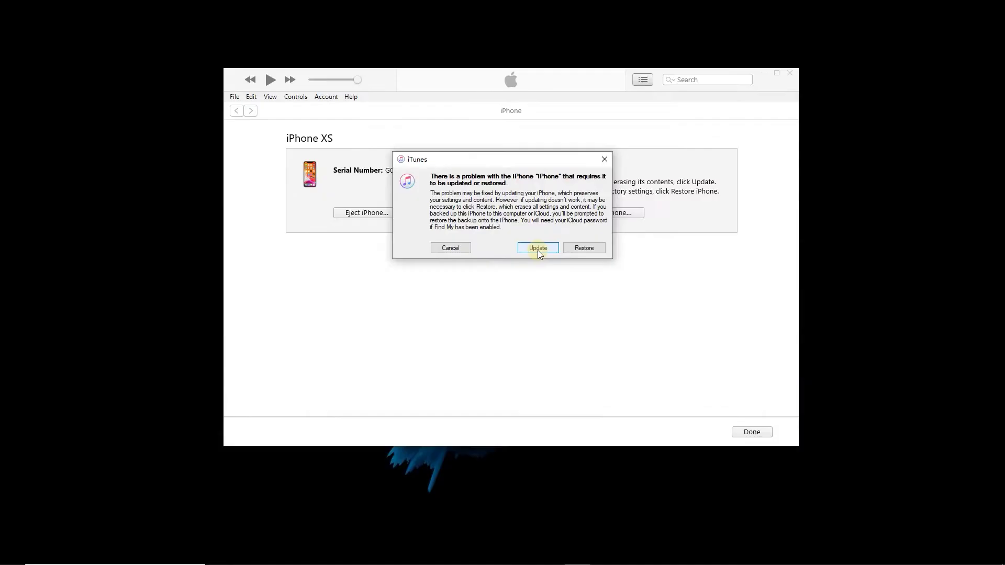
- Update the iPhone XS to iOS 15.6 in iTunes instead of restoring, and check download progress
{"action": "left_click", "coordinate": [538, 250]}
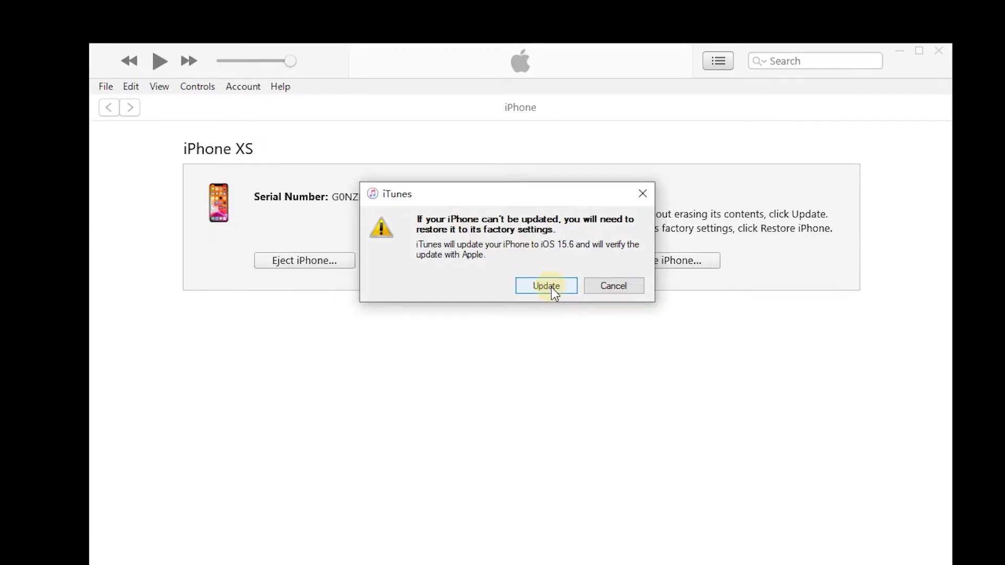
{"action": "left_click", "coordinate": [551, 287]}
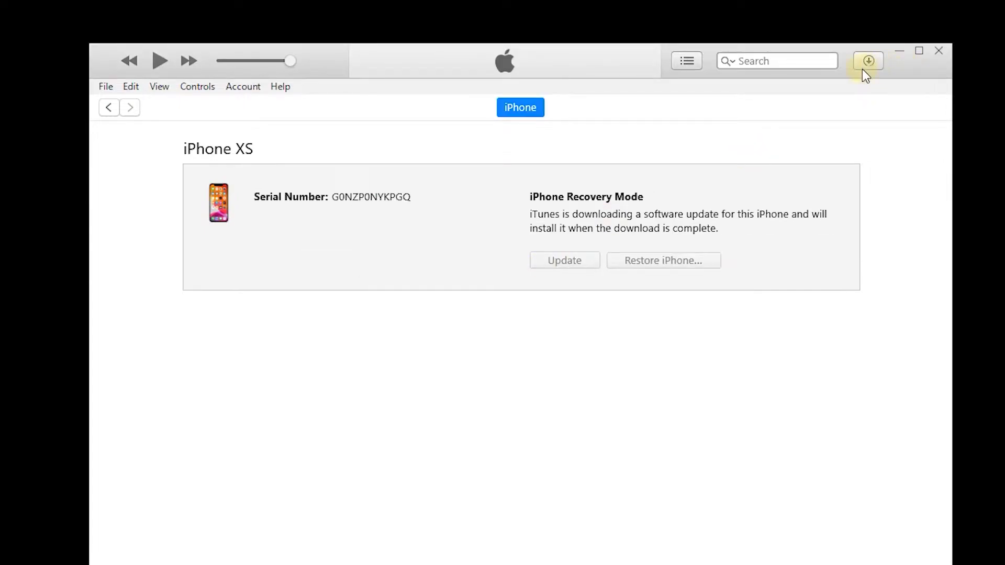
{"action": "left_click", "coordinate": [867, 63]}
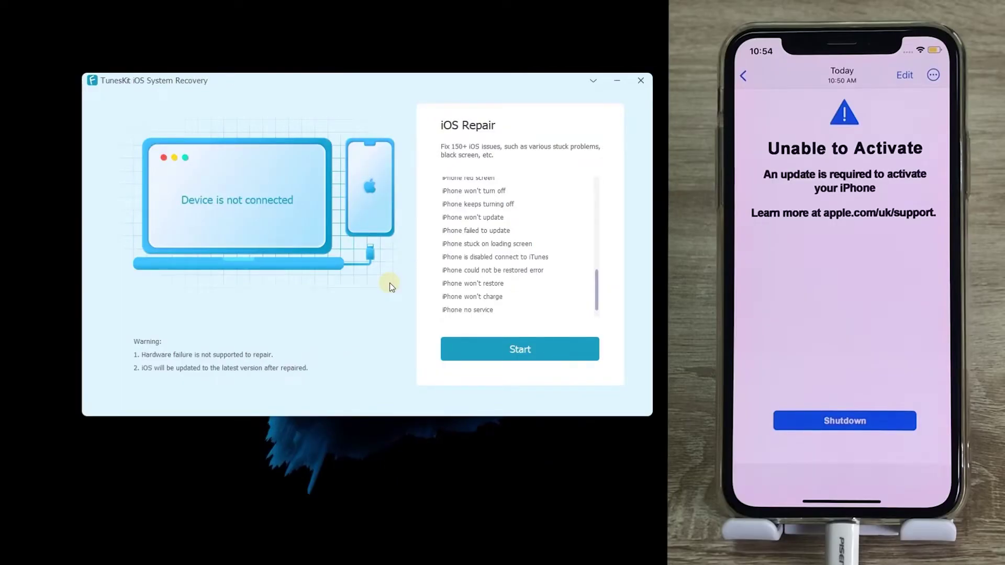
- Start iOS Repair in TunesKit and continue with Standard Mode
{"action": "left_click", "coordinate": [494, 351]}
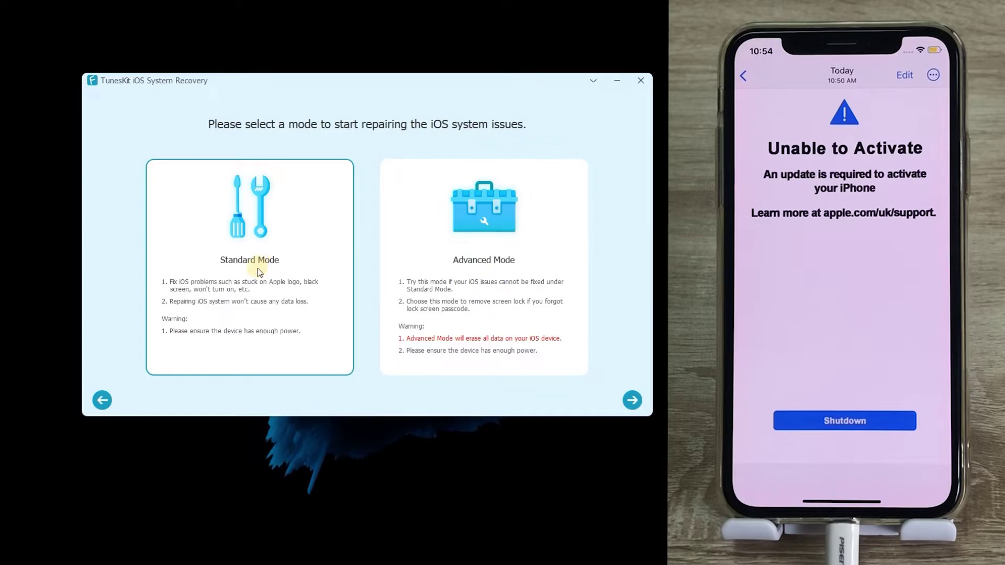
{"action": "left_click", "coordinate": [632, 400]}
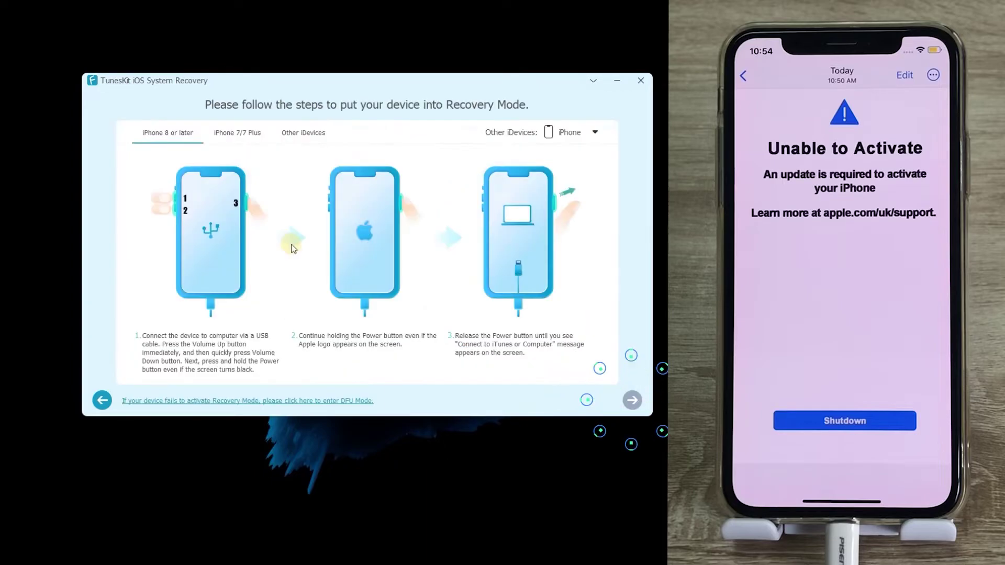
- Keep firmware version iOS 15.5 and download the iPhone XS firmware package
{"action": "left_click", "coordinate": [633, 400]}
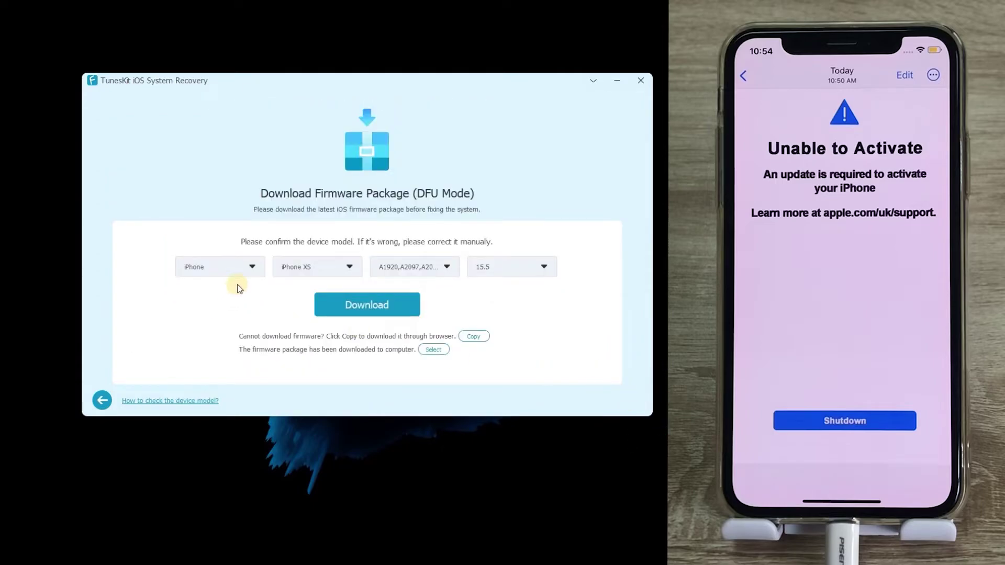
{"action": "left_click", "coordinate": [503, 271]}
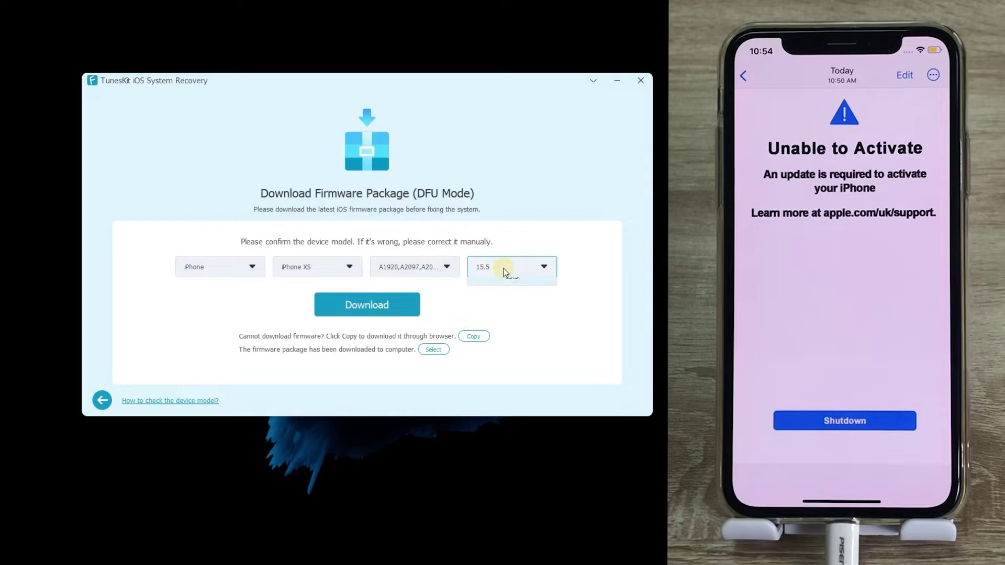
{"action": "left_click", "coordinate": [307, 296]}
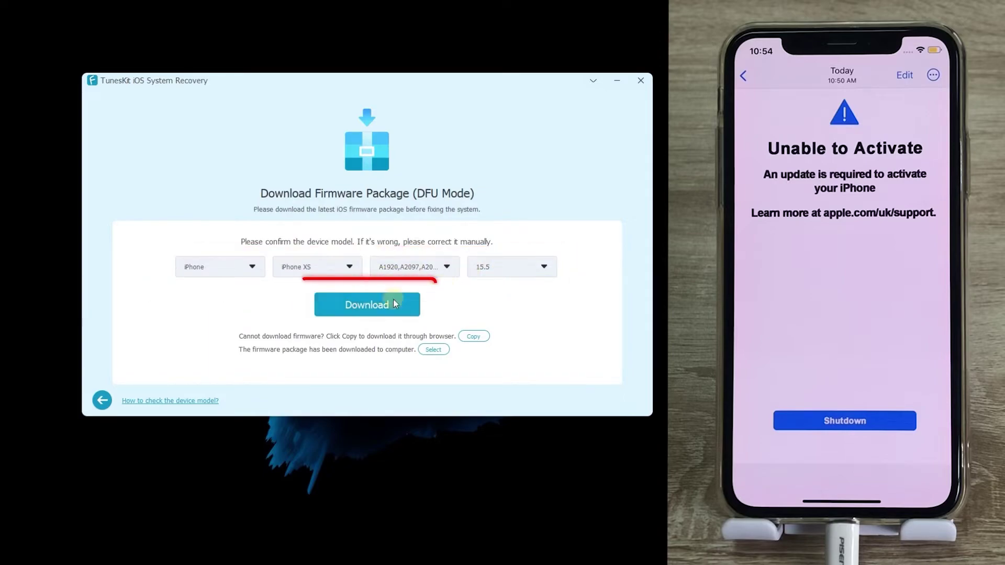
{"action": "left_click", "coordinate": [369, 312]}
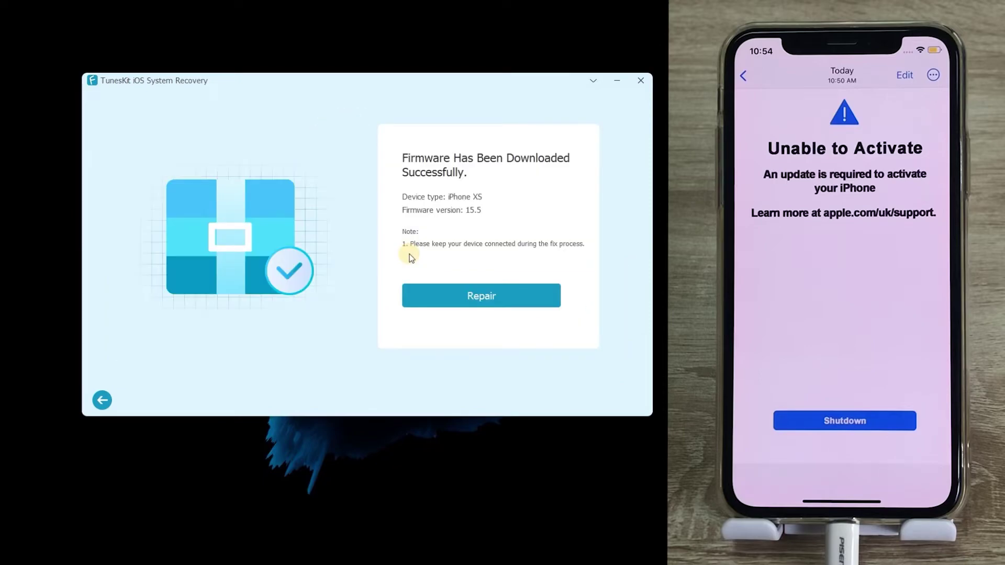
- Repair the iPhone XS with the downloaded iOS 15.5 firmware, unpacking the package
{"action": "left_click", "coordinate": [474, 295]}
{"action": "left_click", "coordinate": [474, 294]}
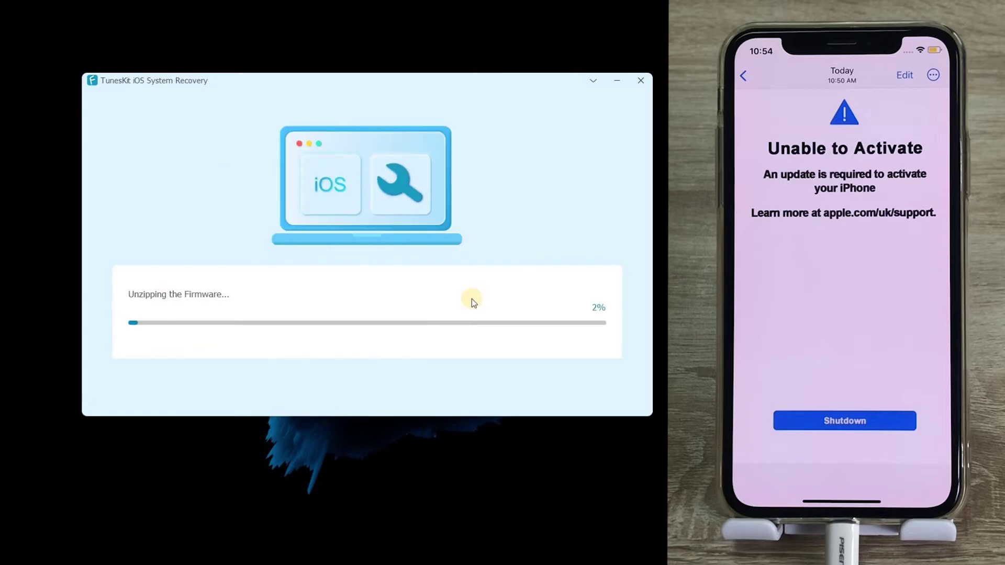